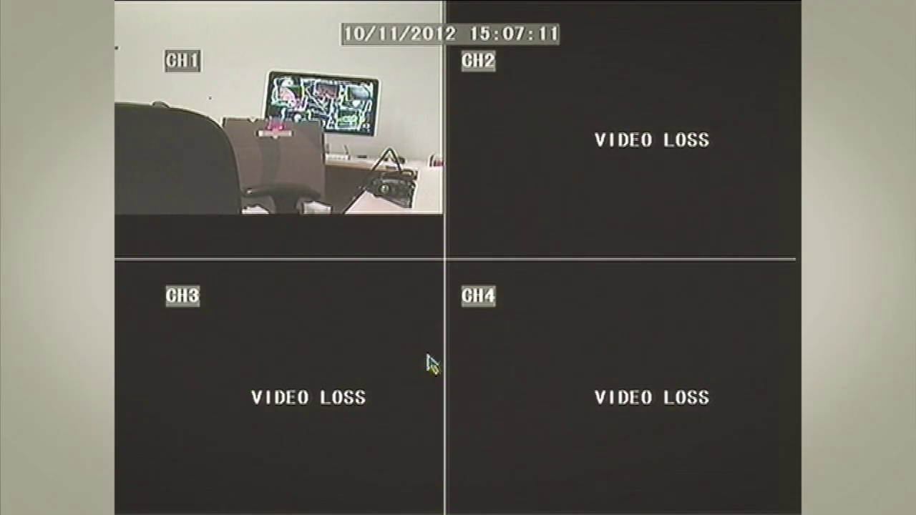
- Open the DVR main menu and enter the six-digit admin password at the User Login prompt
right_click(386, 254)
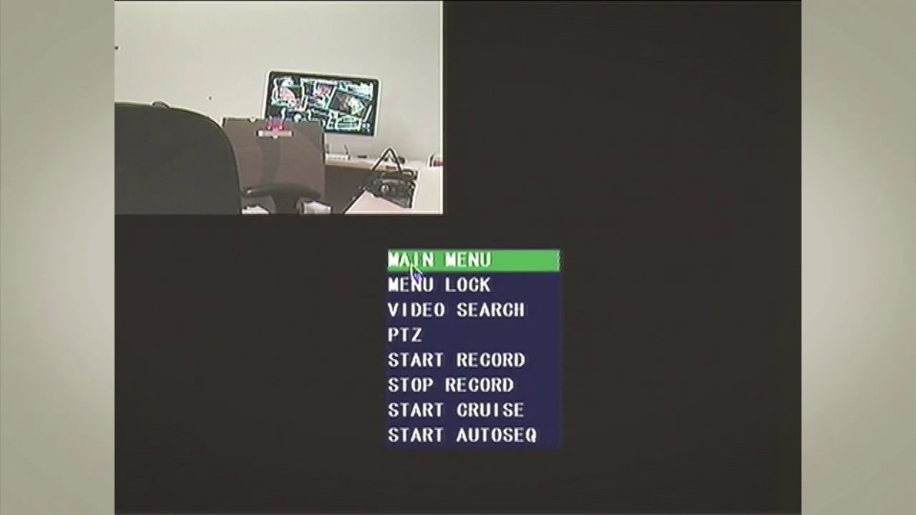
left_click(452, 260)
left_click(458, 246)
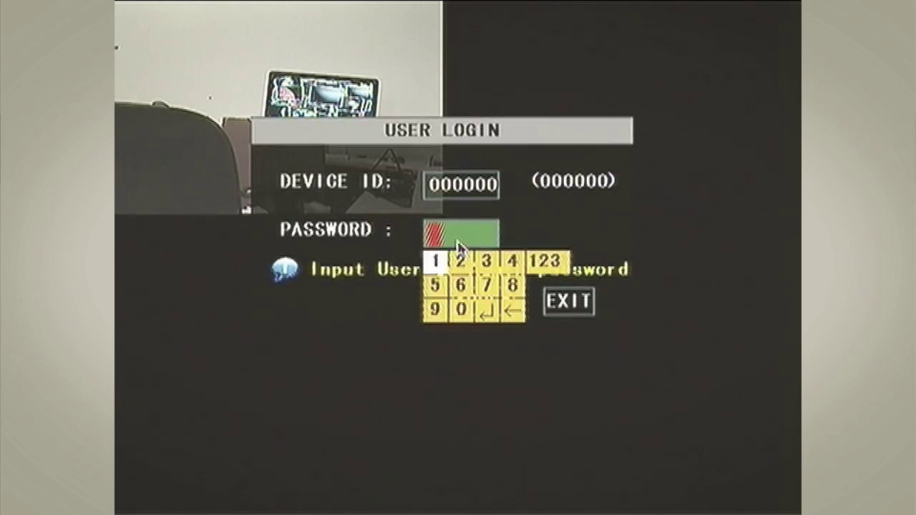
left_click(438, 258)
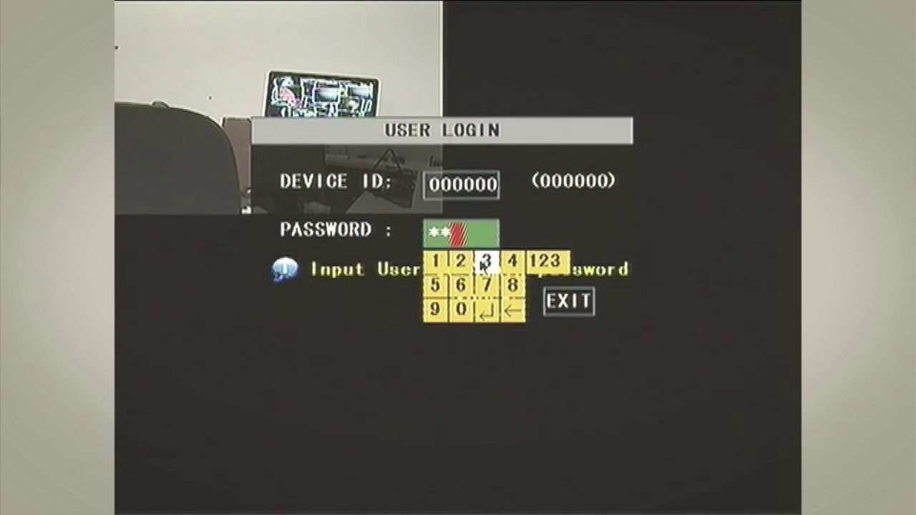
left_click(485, 261)
left_click(512, 262)
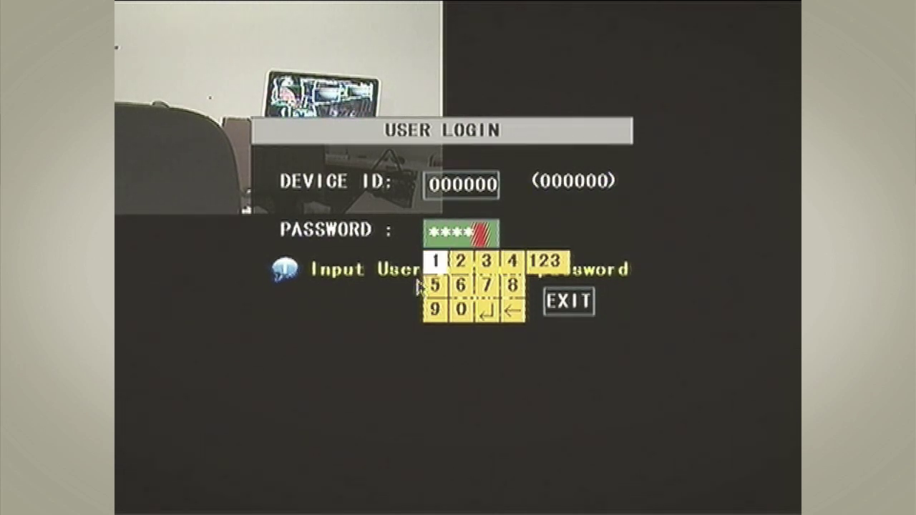
left_click(434, 286)
left_click(467, 287)
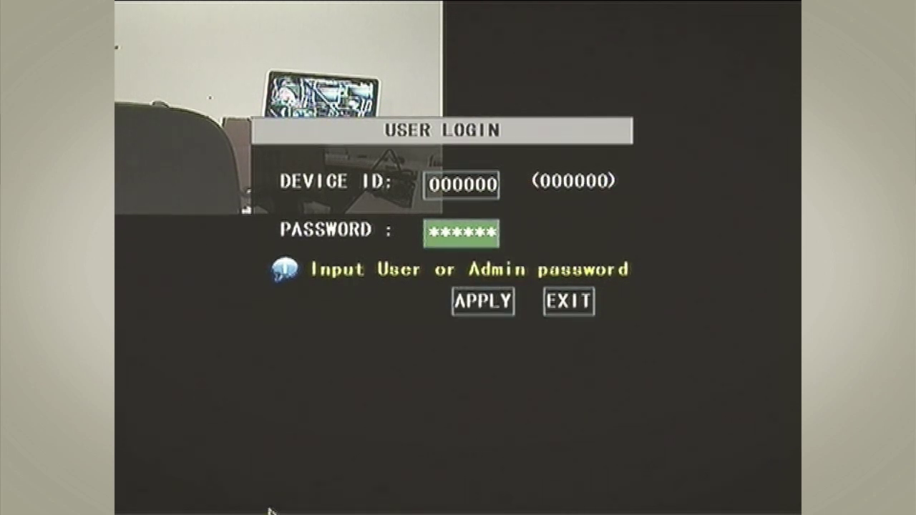
- Log in and change the Network Setup type from STATIC to DHCP
left_click(493, 313)
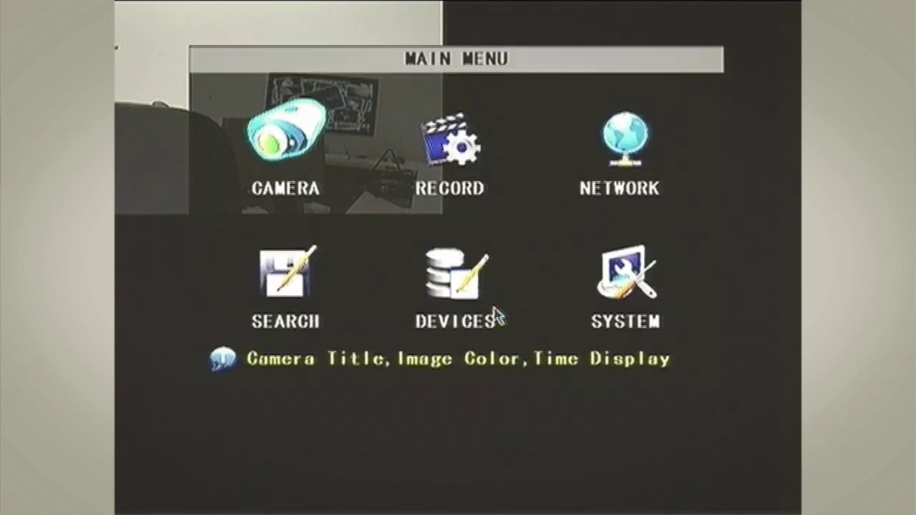
left_click(641, 146)
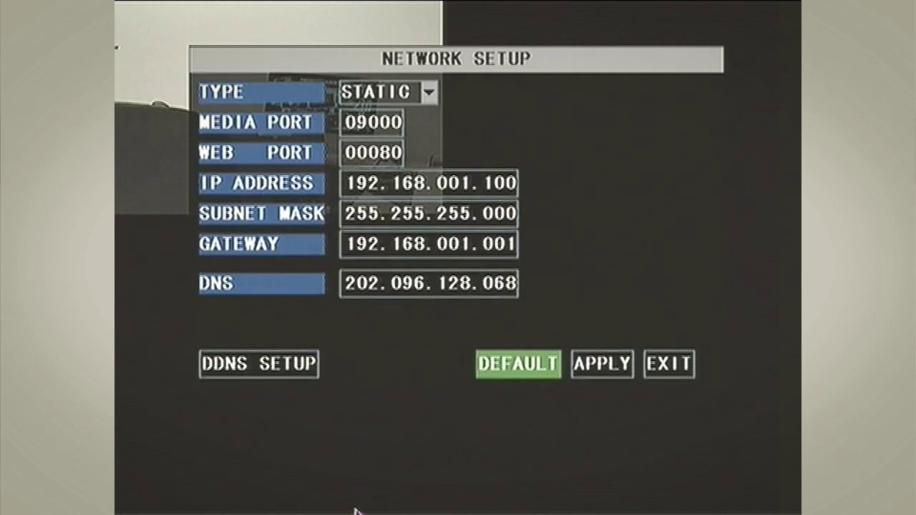
left_click(432, 94)
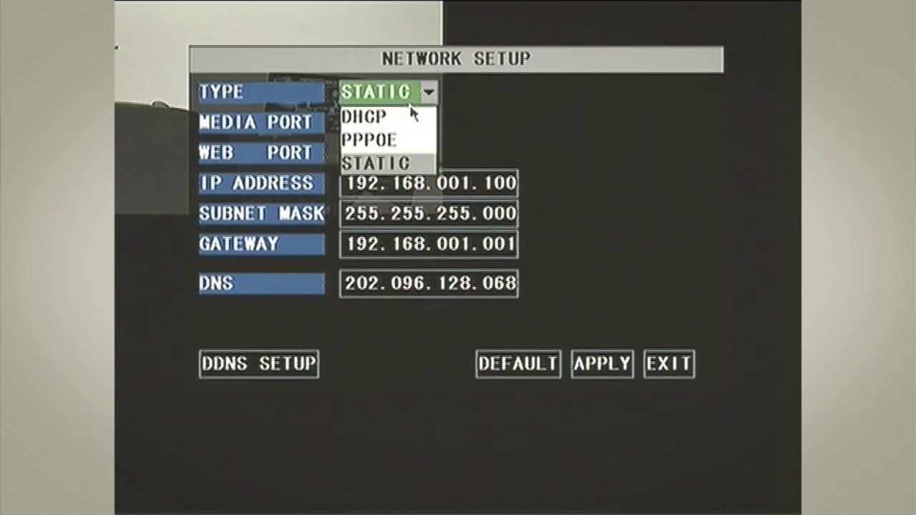
left_click(405, 117)
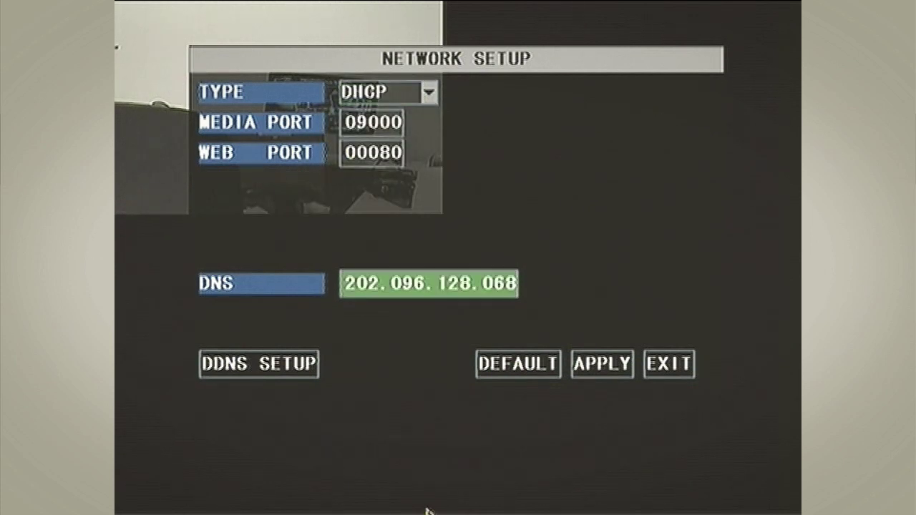
- Save the DHCP setting, exit network setup and let the DVR restart
left_click(622, 361)
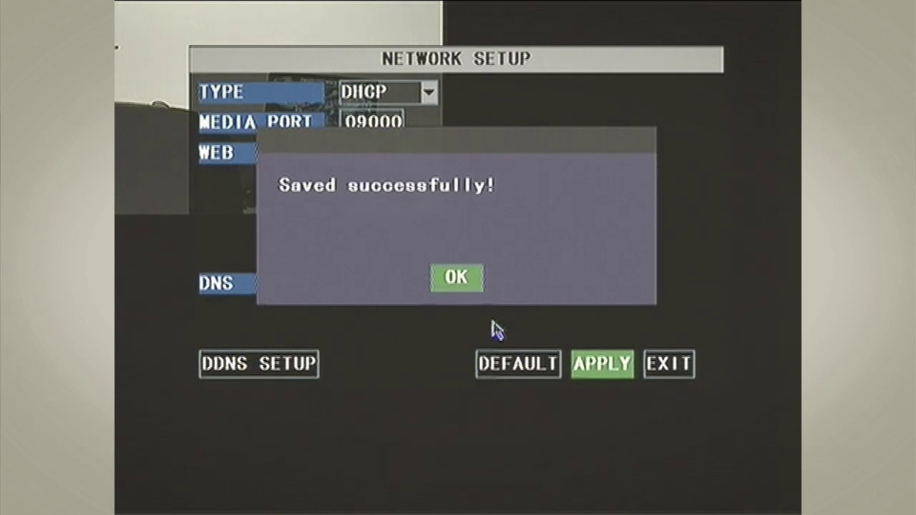
left_click(471, 278)
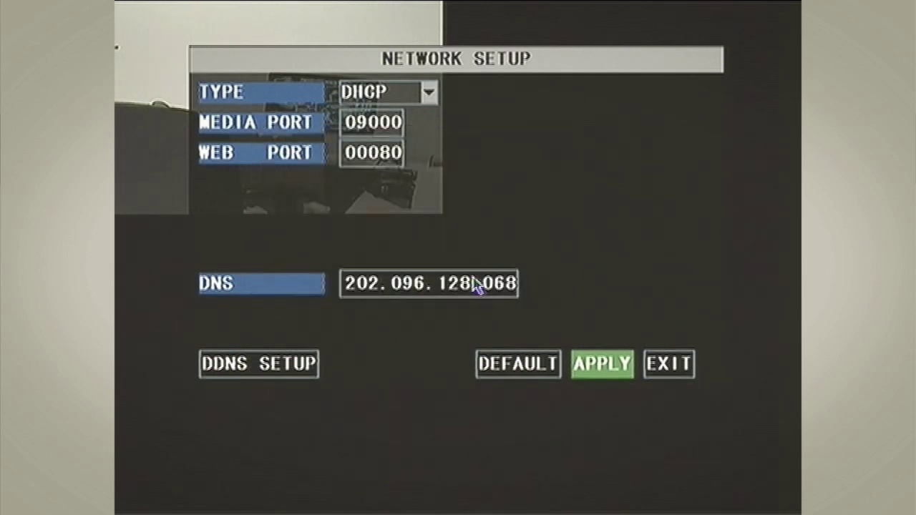
right_click(595, 296)
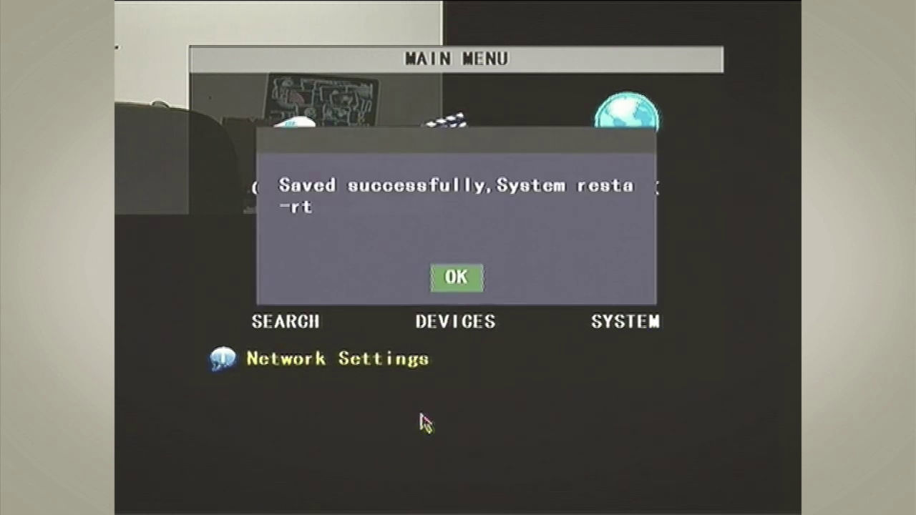
left_click(470, 288)
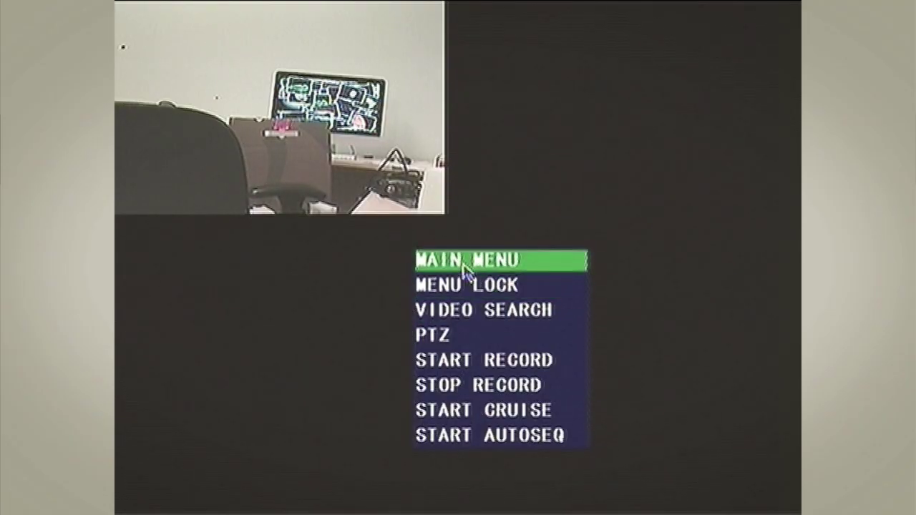
- Reopen Network Setup from the main menu to view the DHCP-assigned IP address
left_click(466, 262)
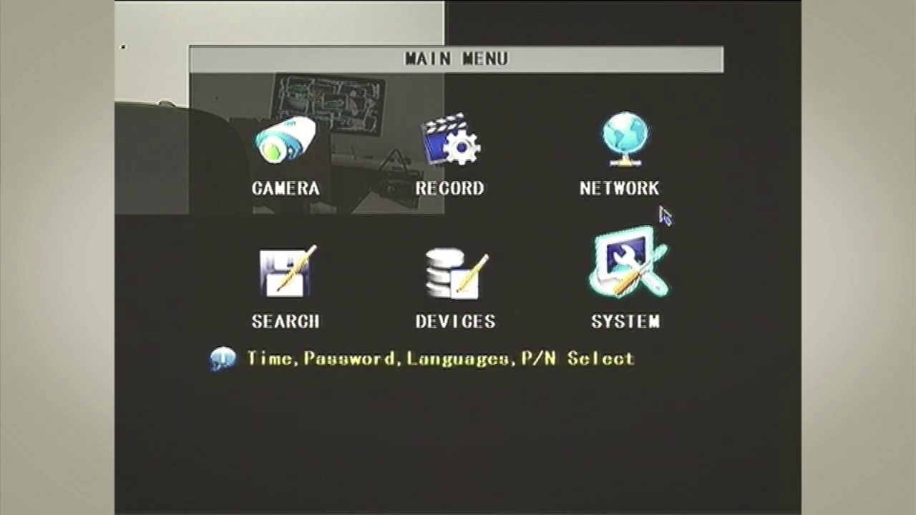
left_click(655, 174)
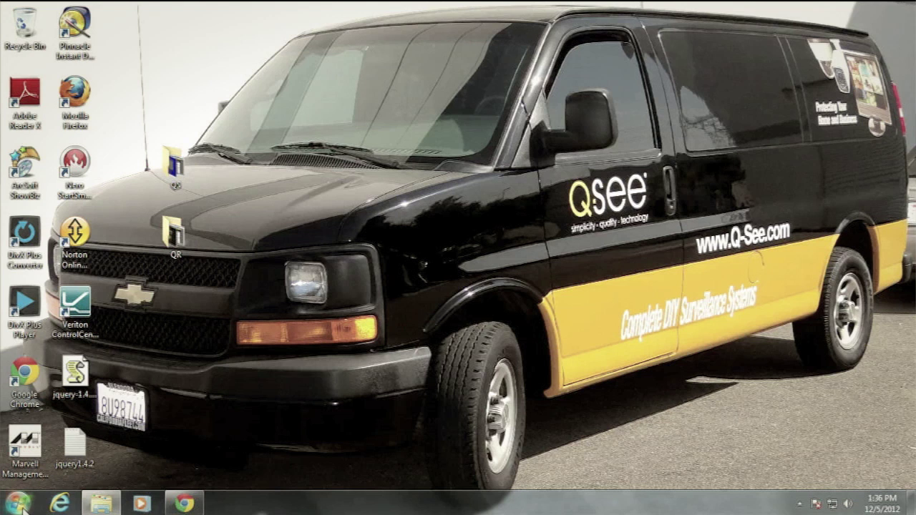
- Launch Internet Explorer from the Start menu's All Programs list
left_click(19, 503)
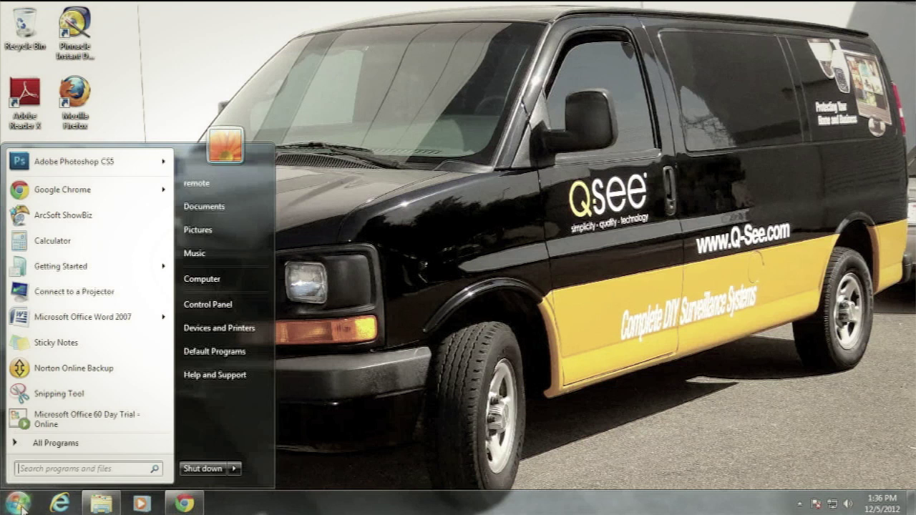
left_click(43, 444)
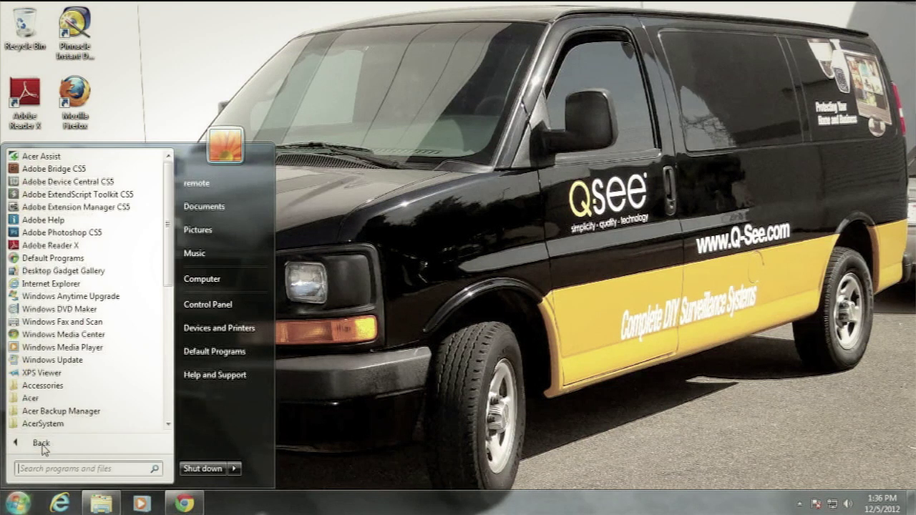
left_click(65, 286)
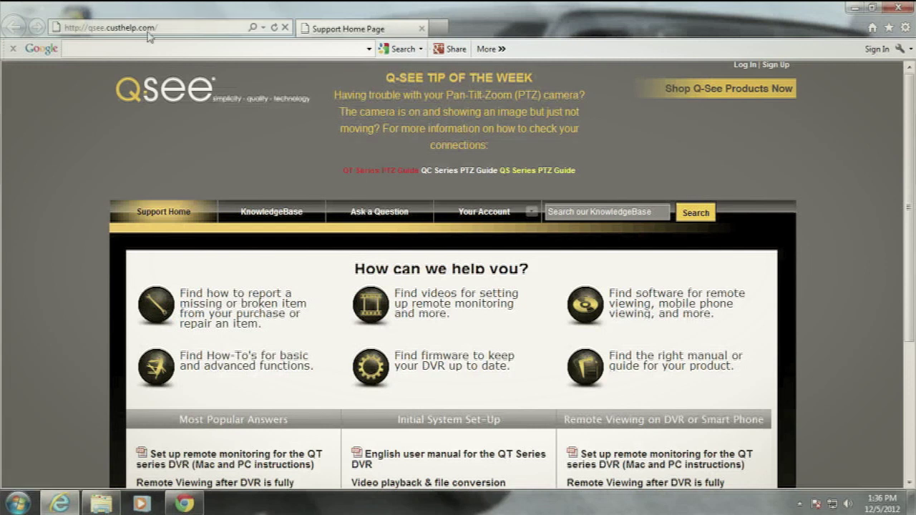
left_click(153, 28)
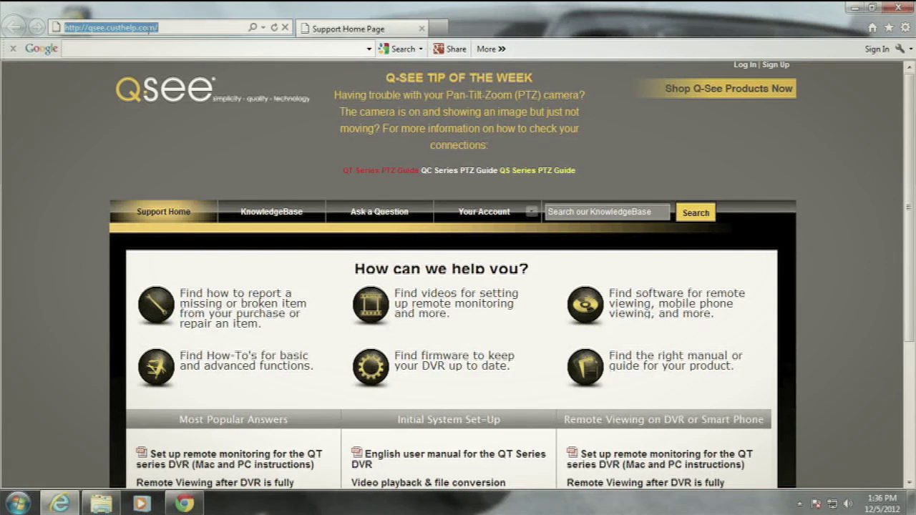
type("http")
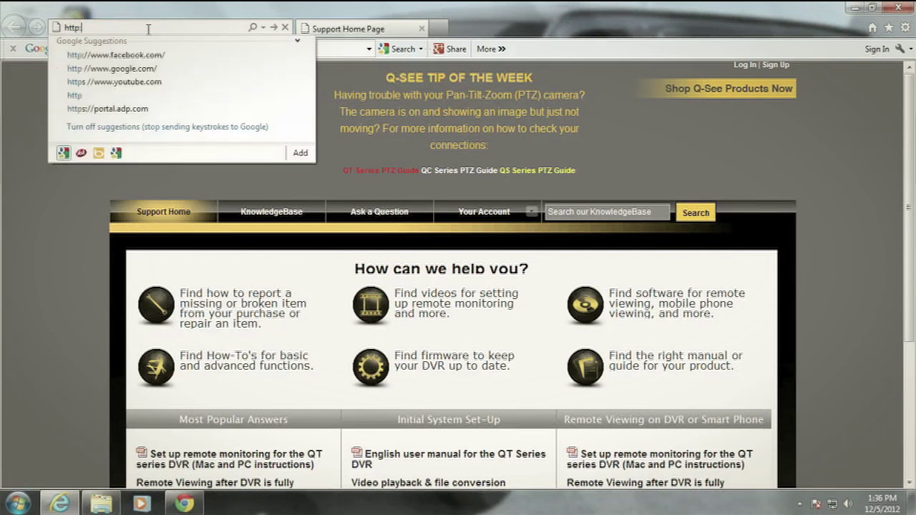
type("://192.168.1.91/")
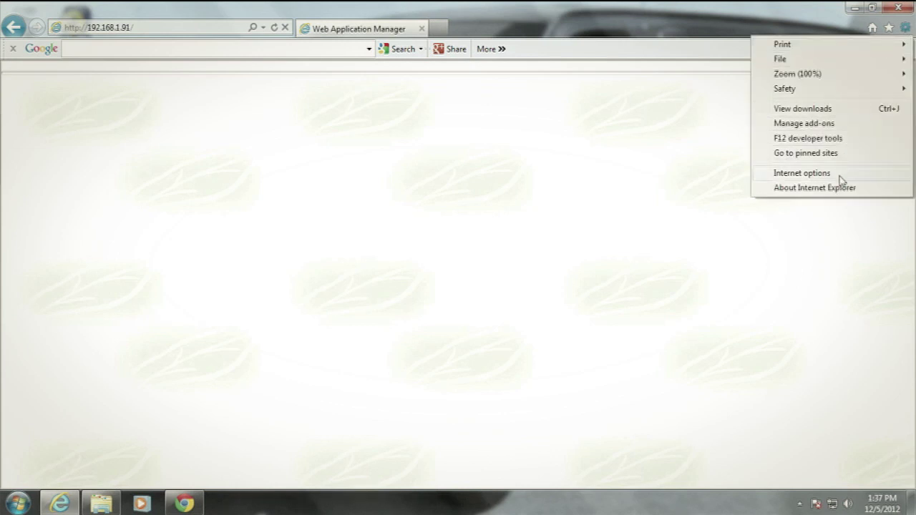
left_click(802, 173)
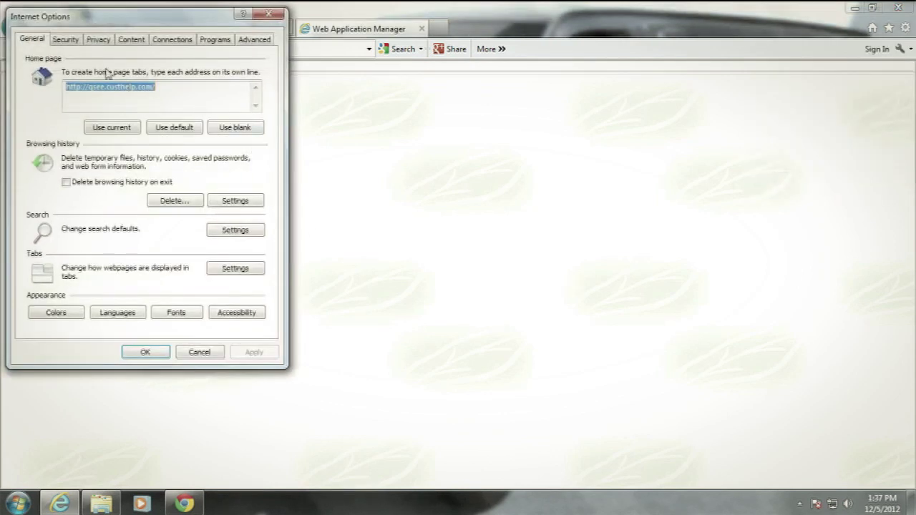
left_click(68, 40)
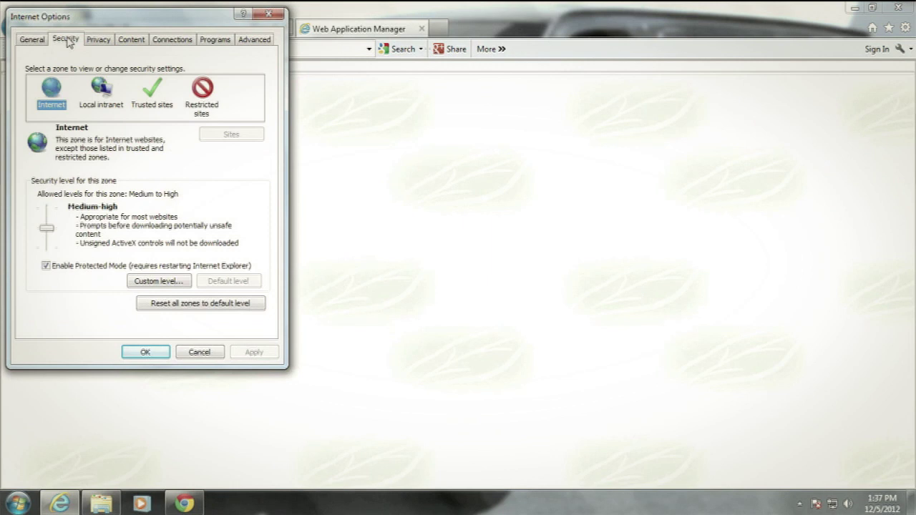
left_click(152, 106)
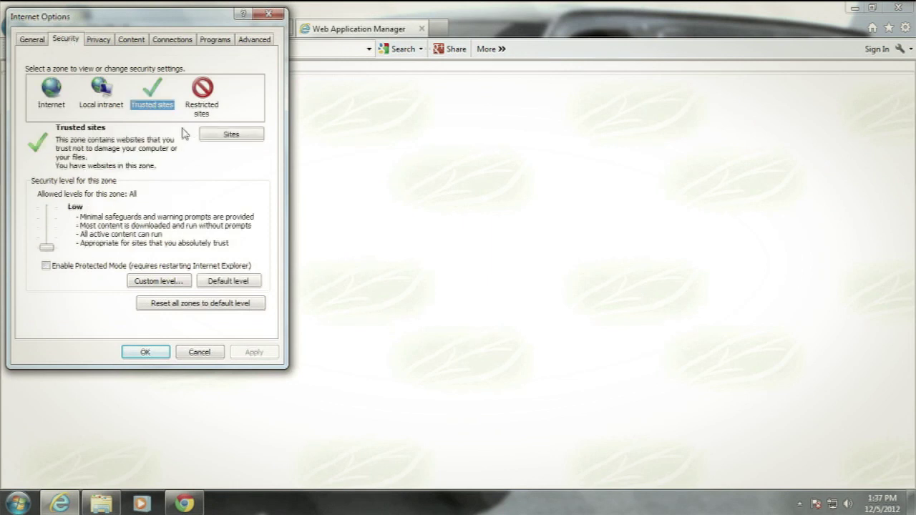
left_click(226, 136)
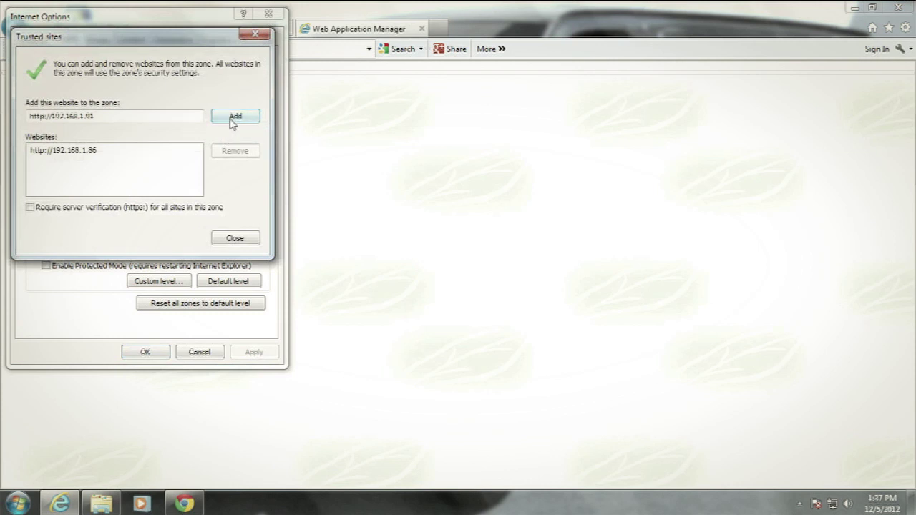
left_click(232, 117)
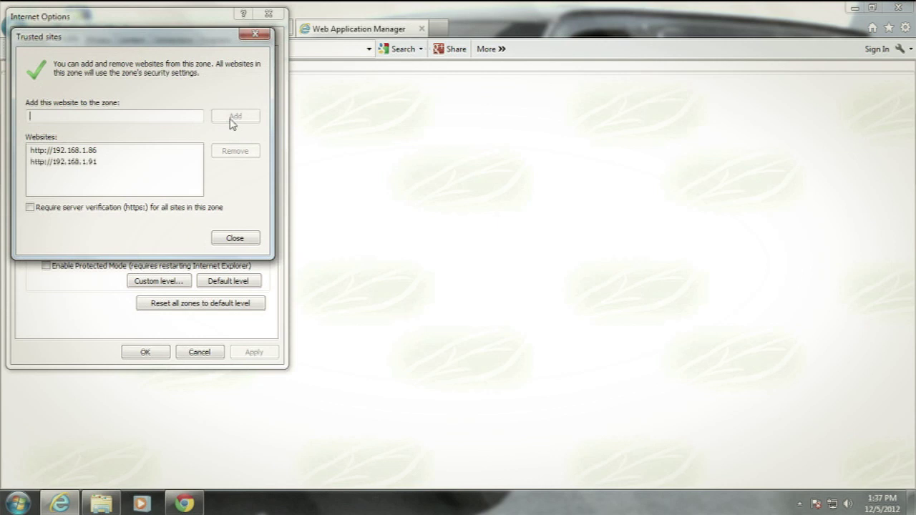
left_click(219, 238)
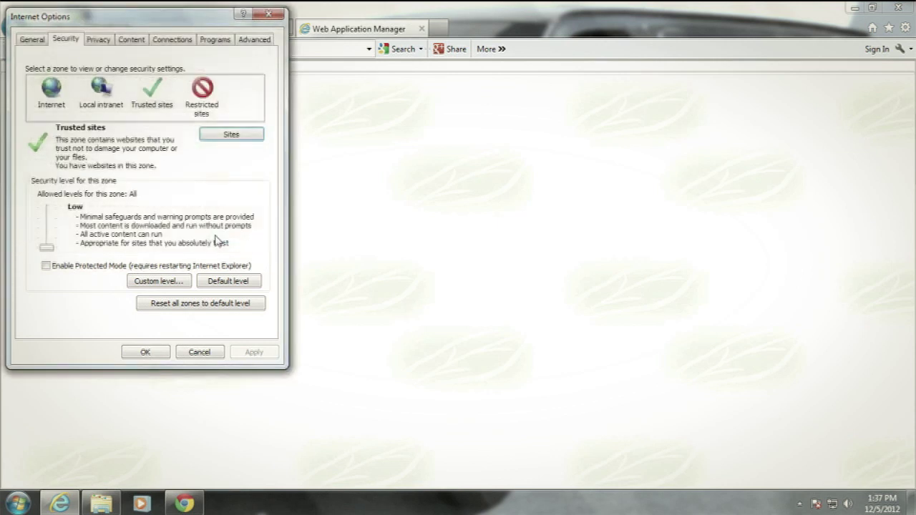
- Reset the Trusted sites custom security level to Low and save Internet Options
left_click(152, 283)
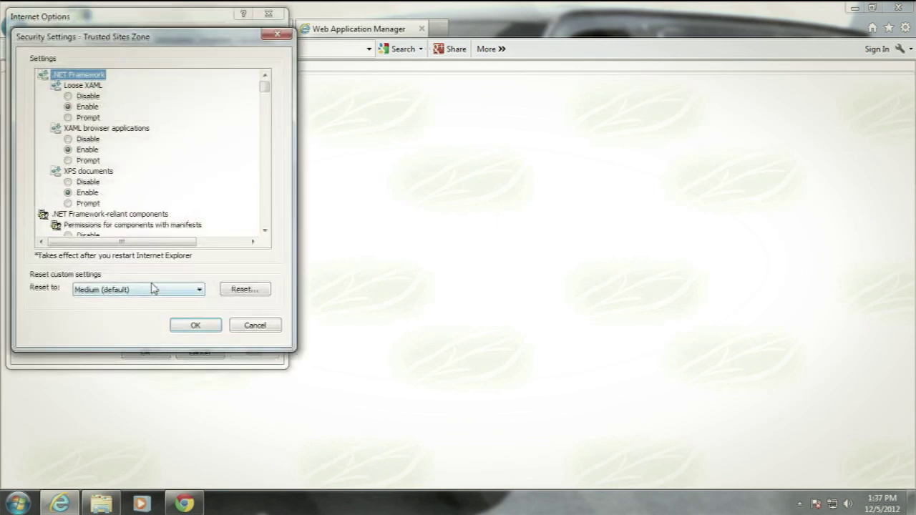
left_click(149, 289)
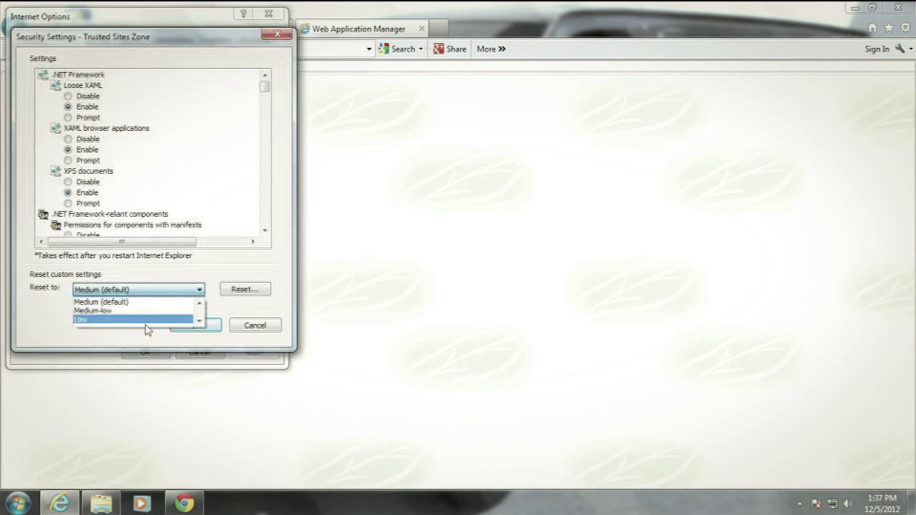
left_click(145, 322)
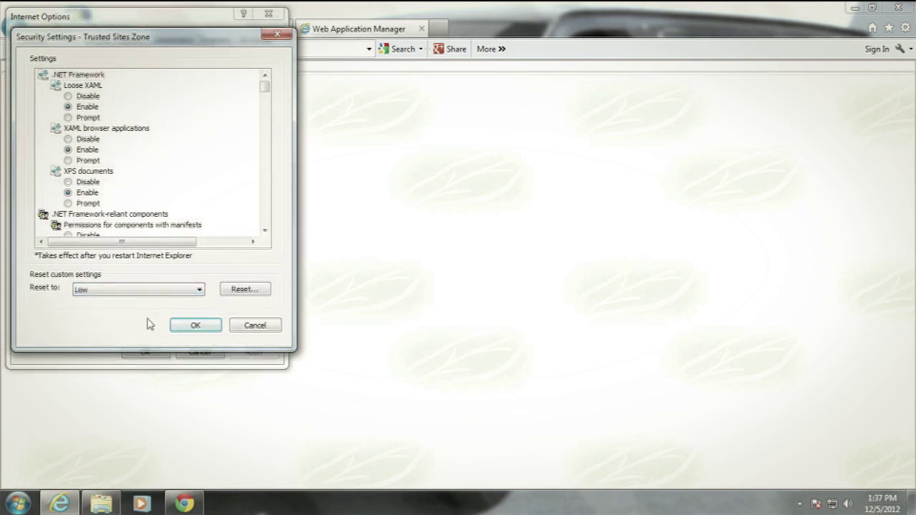
left_click(242, 292)
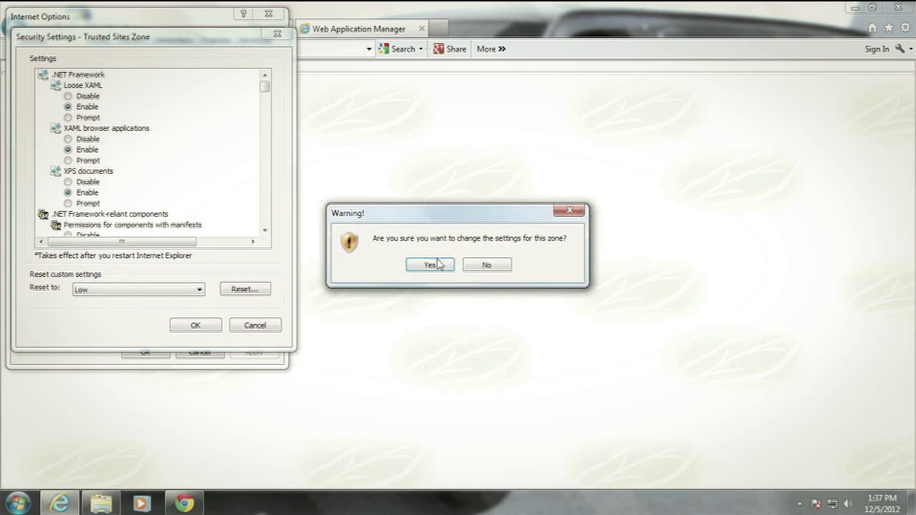
left_click(439, 264)
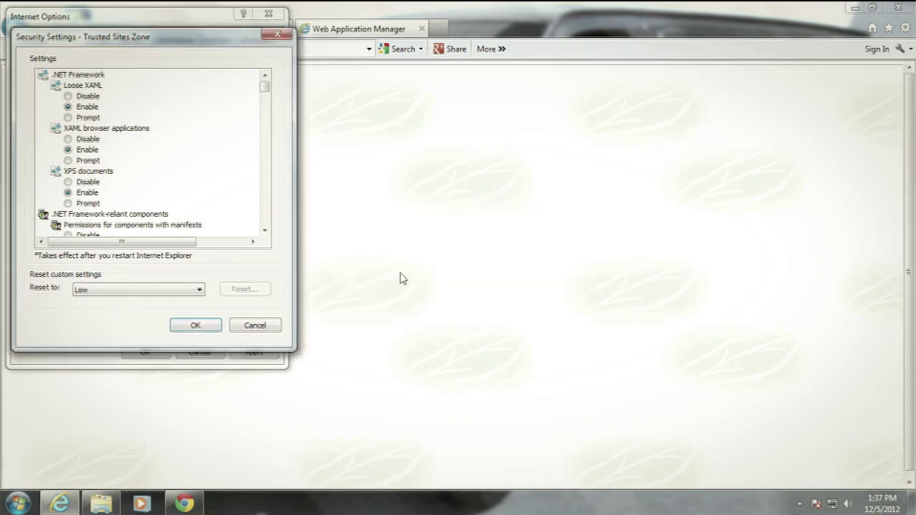
left_click(195, 326)
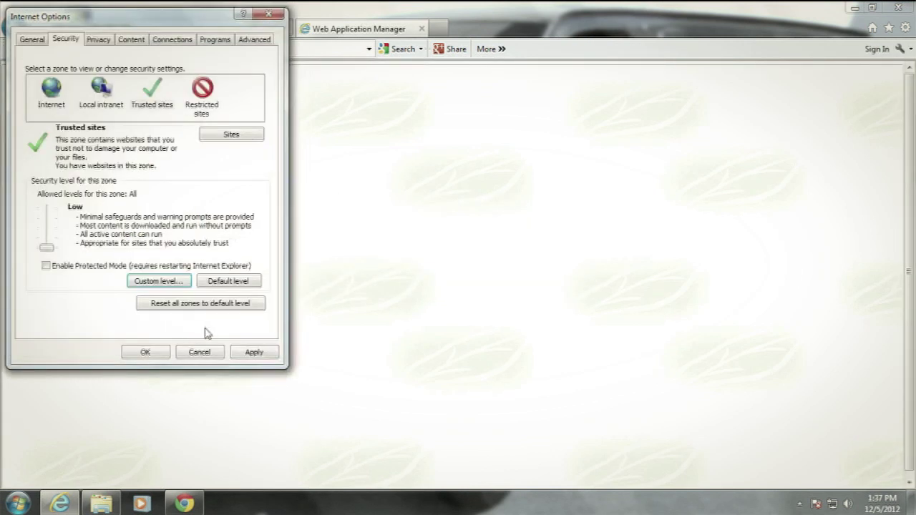
left_click(259, 355)
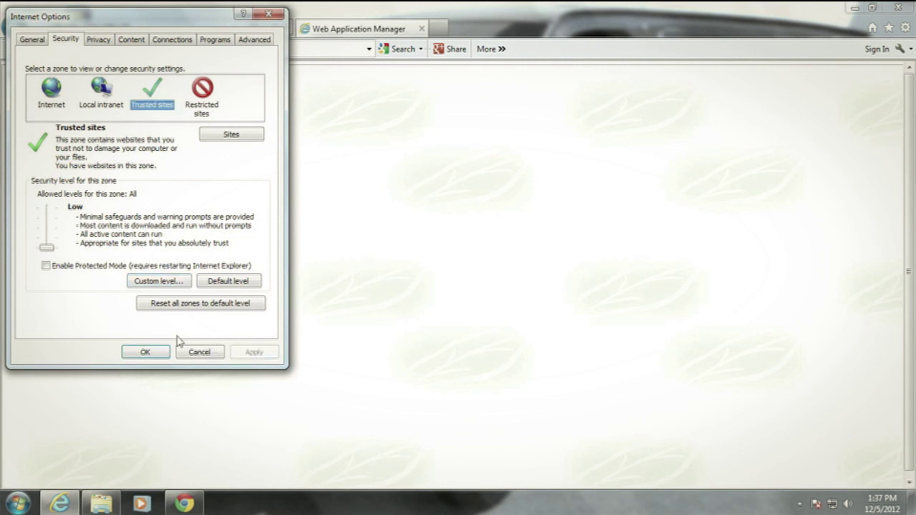
left_click(146, 352)
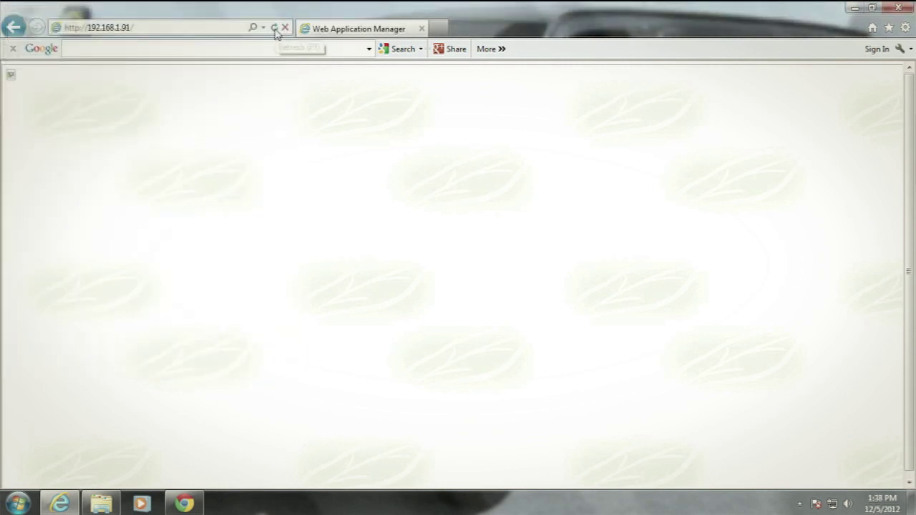
- Reload 192.168.1.91 and log in with the DVR password to the four-channel live view
left_click(274, 28)
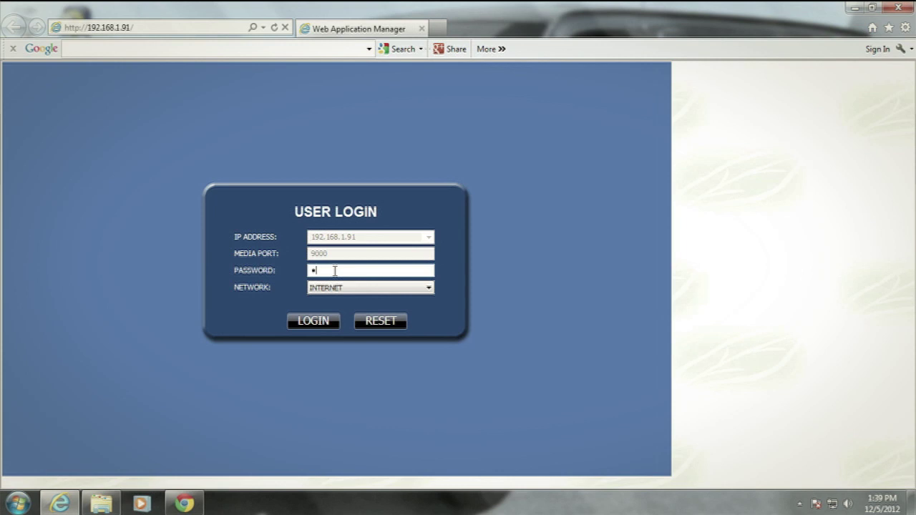
type("•••••")
left_click(313, 321)
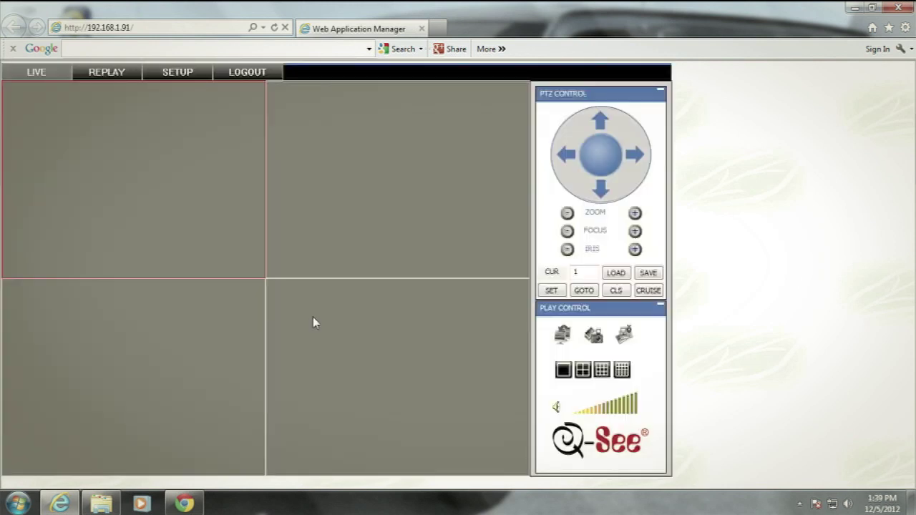